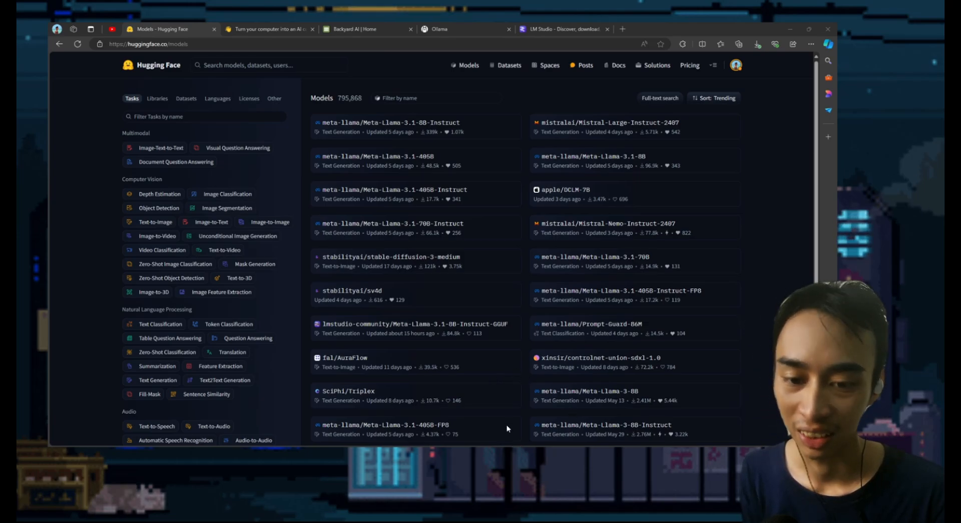
- Look over the LM Studio, Ollama and Backyard AI websites as options for running local language models
key("alt+Tab")
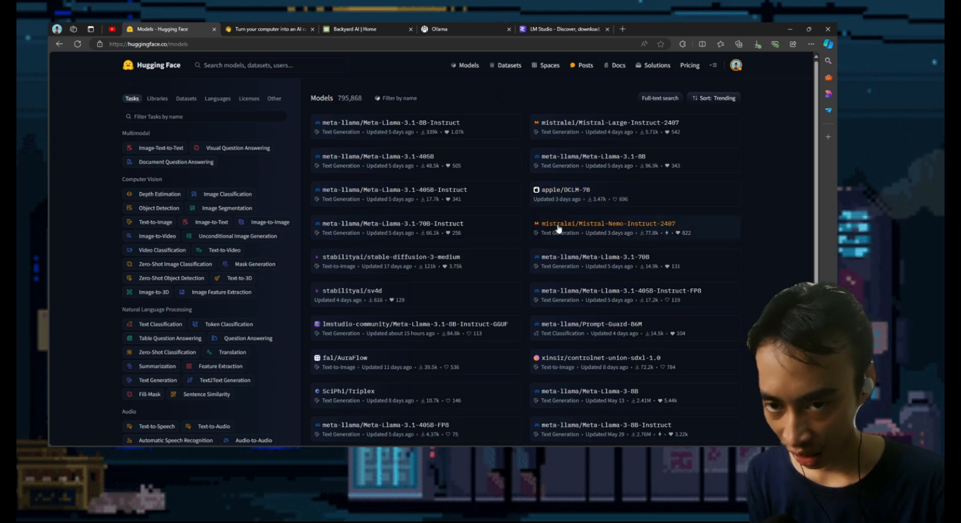
left_click(561, 29)
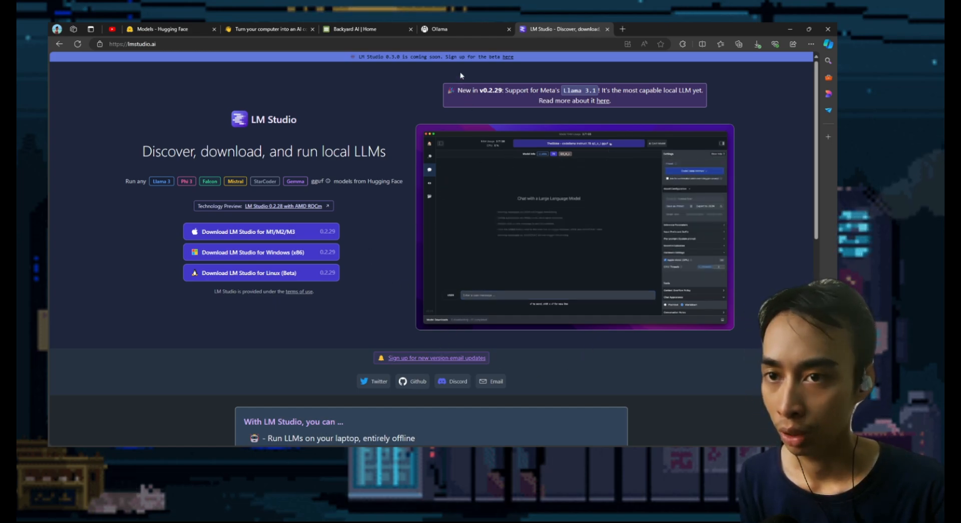
left_click(449, 26)
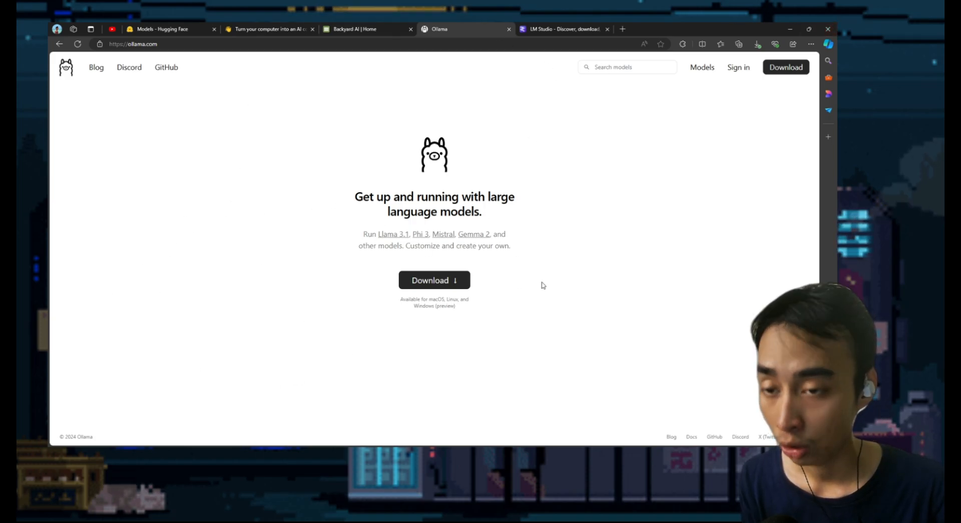
left_click(347, 26)
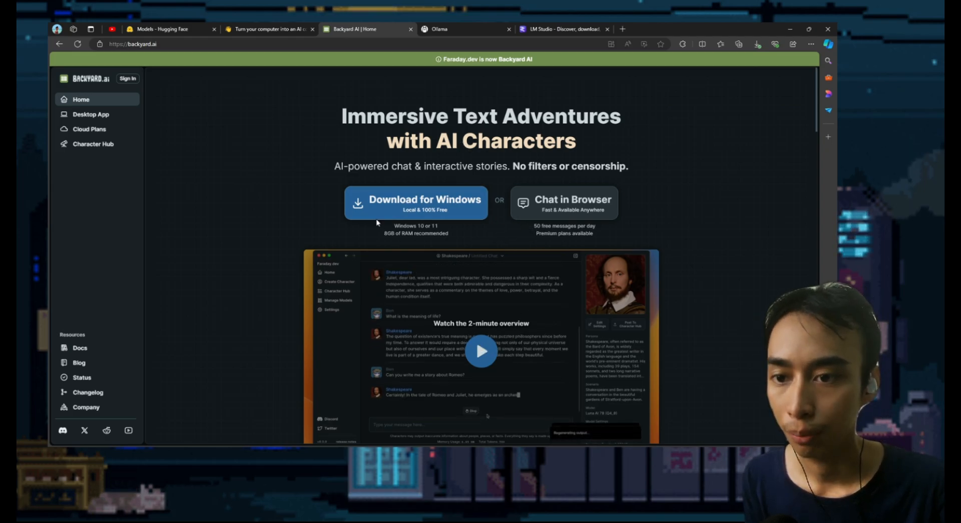
scroll(506, 261, "down", 3)
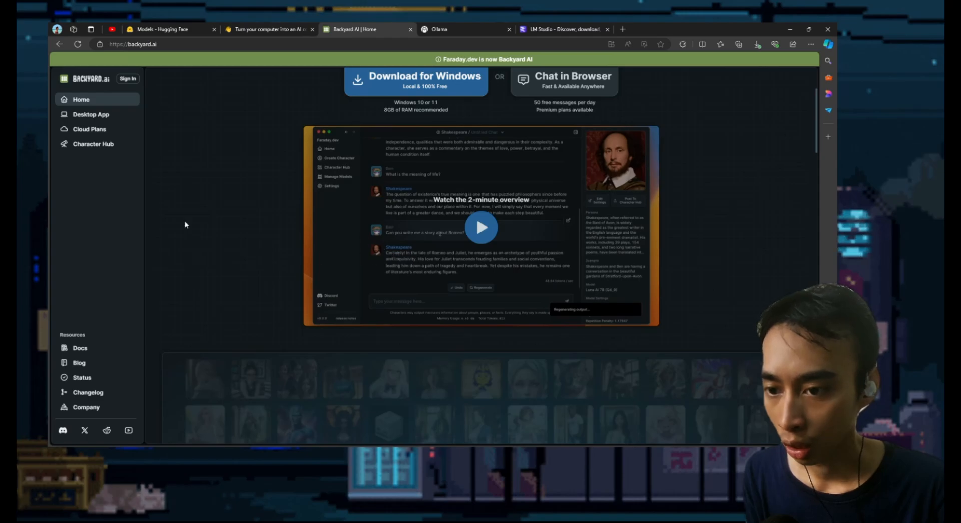
scroll(373, 281, "up", 1)
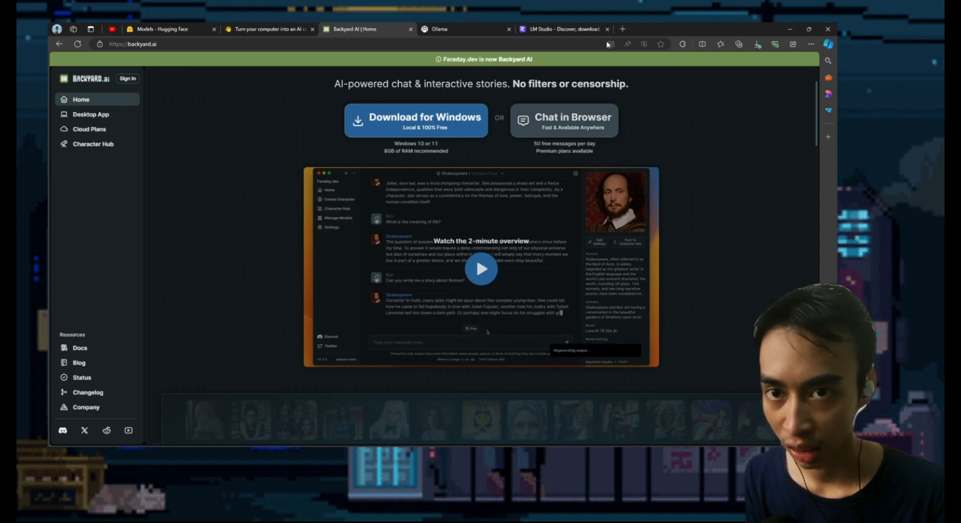
left_click(563, 29)
left_click(355, 29)
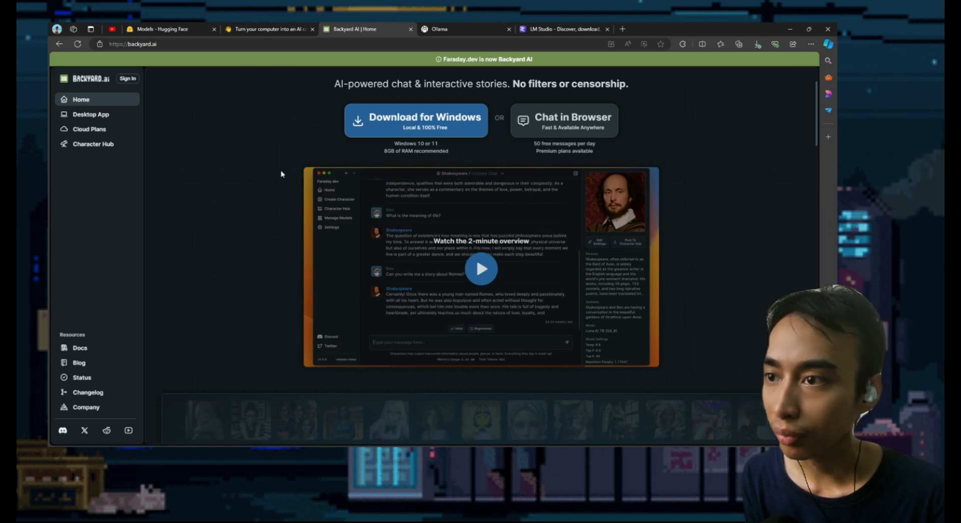
- Examine the Jan website's home page, including its app preview, open-source section and features
left_click(305, 29)
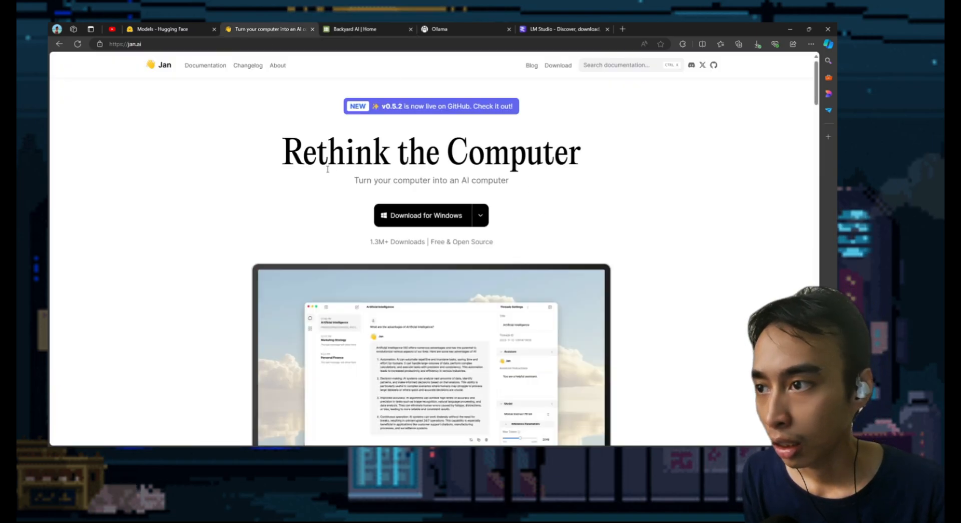
scroll(536, 360, "down", 5)
scroll(536, 361, "down", 2)
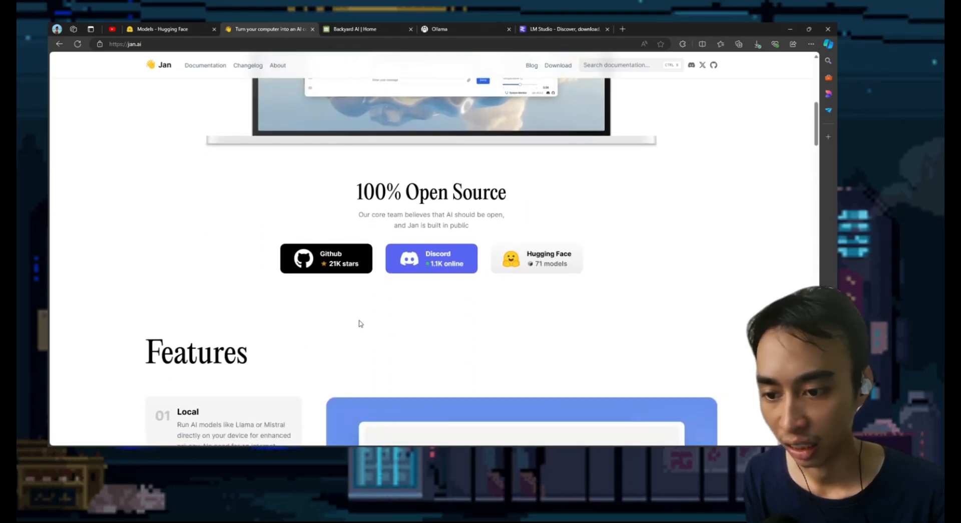
scroll(536, 300, "up", 7)
scroll(534, 216, "down", 2)
scroll(534, 216, "down", 1)
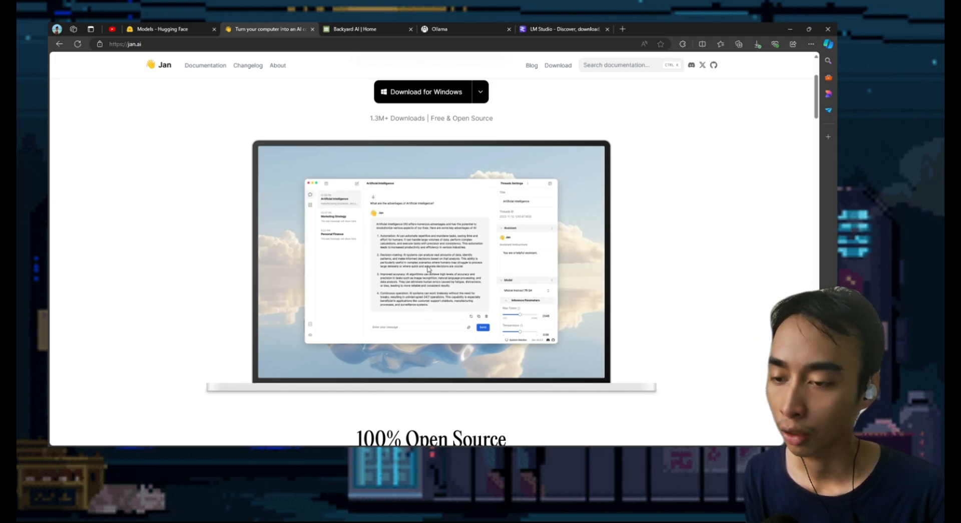
scroll(445, 304, "up", 3)
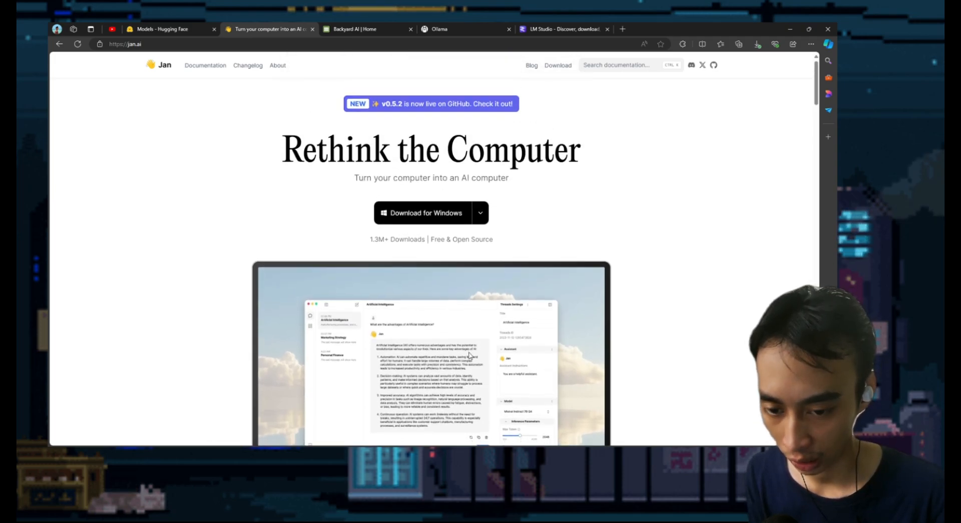
scroll(473, 338, "down", 3)
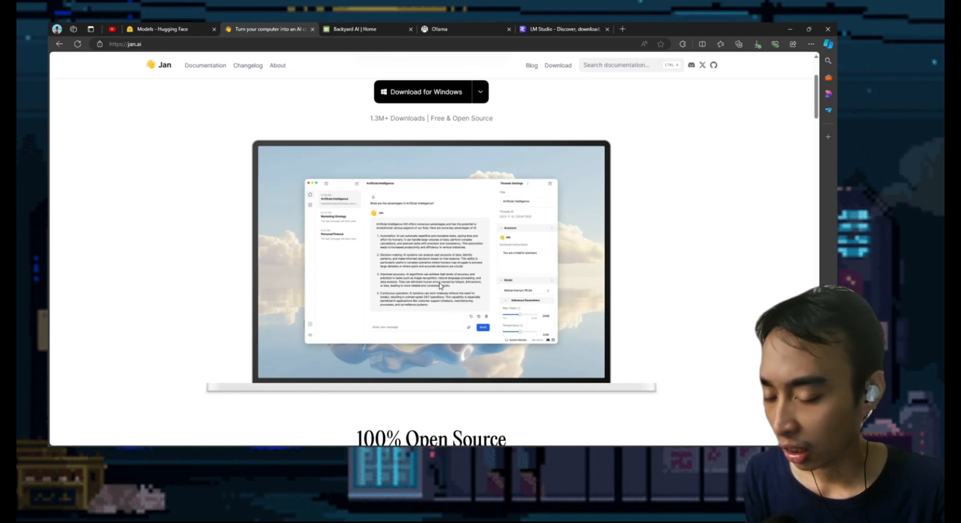
scroll(441, 298, "down", 2)
scroll(450, 250, "up", 3)
scroll(294, 83, "up", 1)
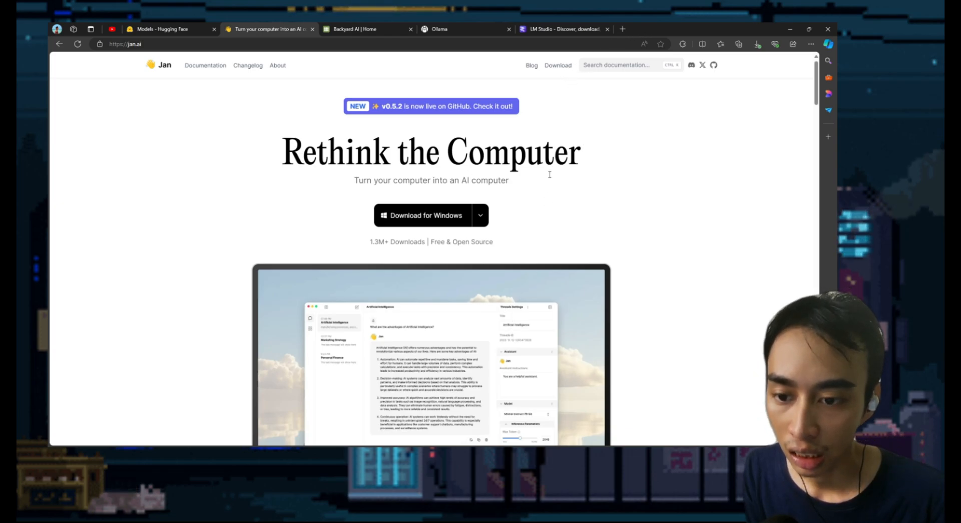
- Revisit the LM Studio website, switch to the LM Studio desktop app and look through the featured models on its home page
left_click(561, 28)
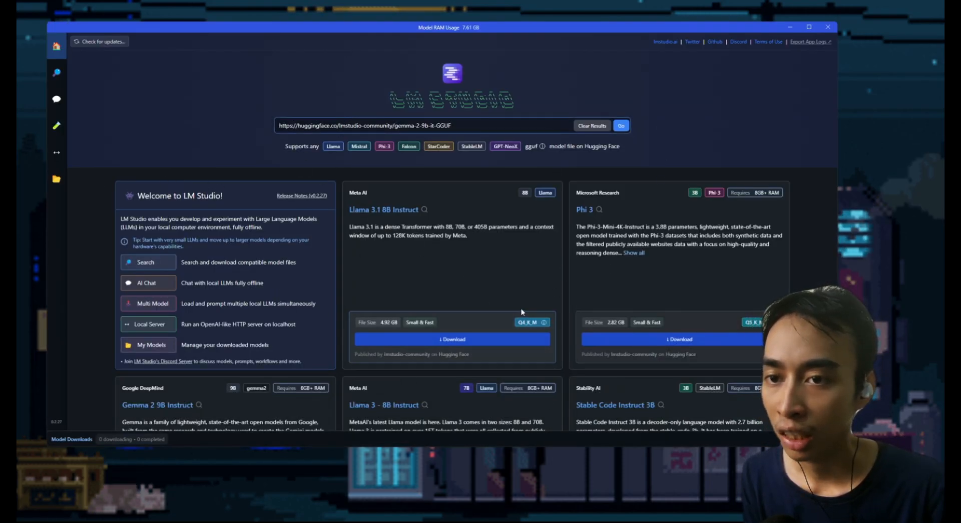
scroll(342, 225, "down", 5)
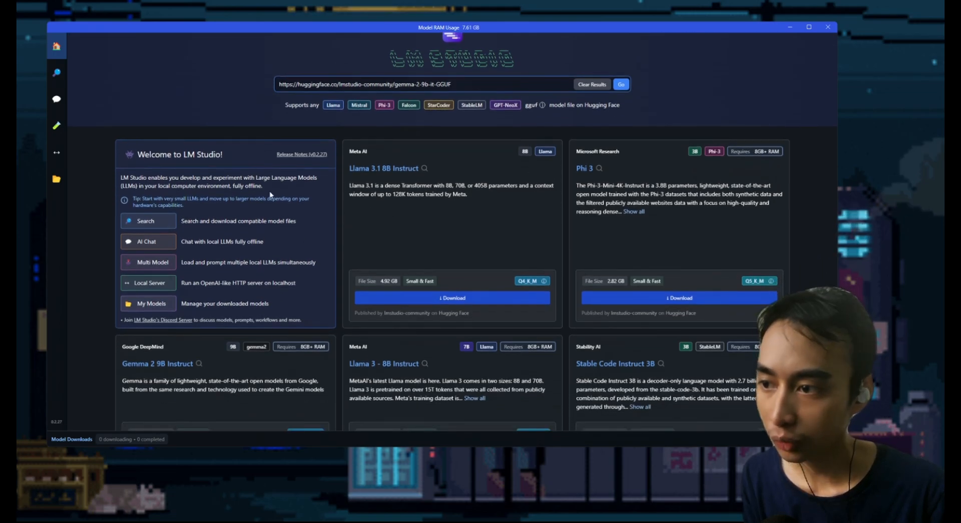
scroll(386, 185, "down", 9)
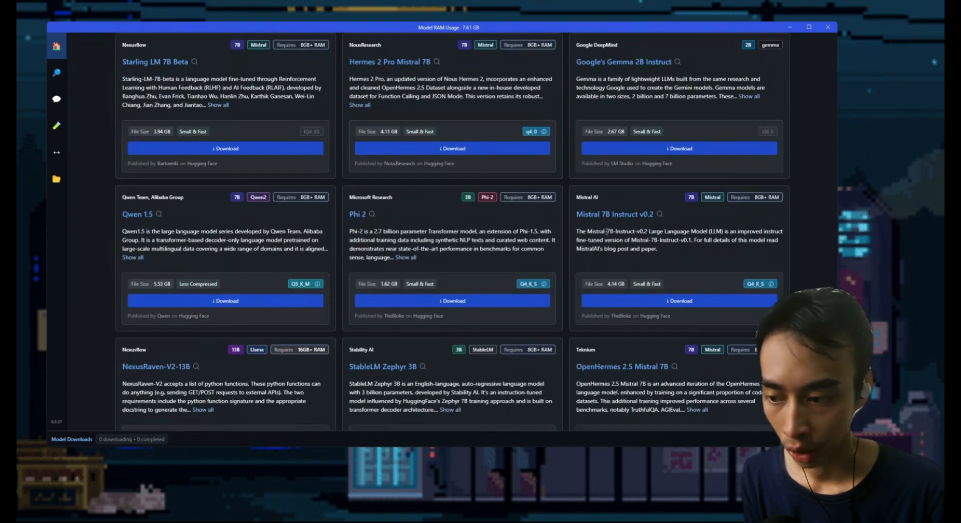
scroll(477, 377, "up", 15)
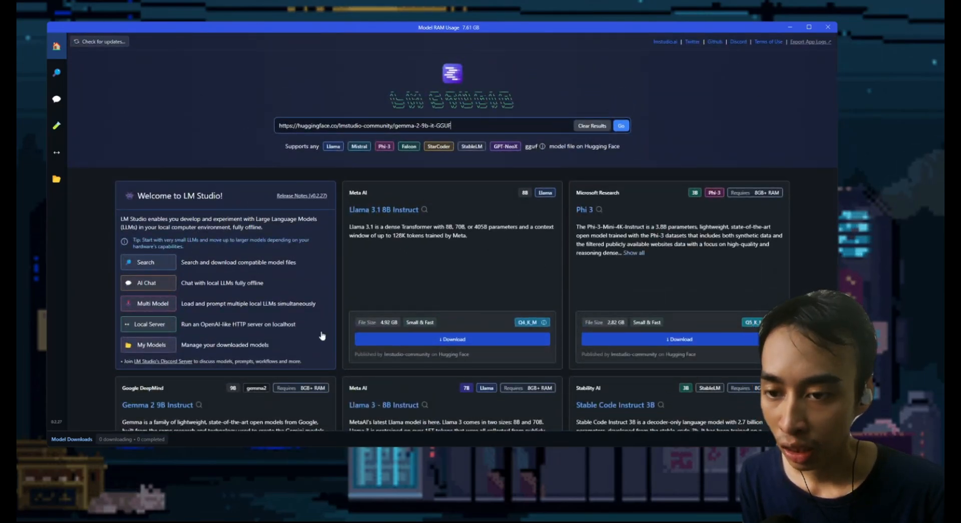
scroll(341, 290, "down", 5)
scroll(365, 181, "up", 4)
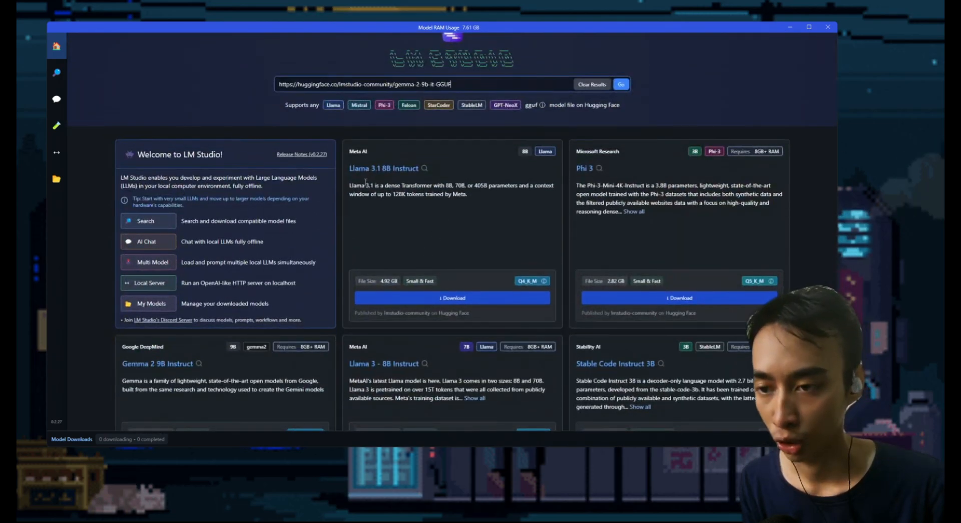
scroll(363, 190, "up", 1)
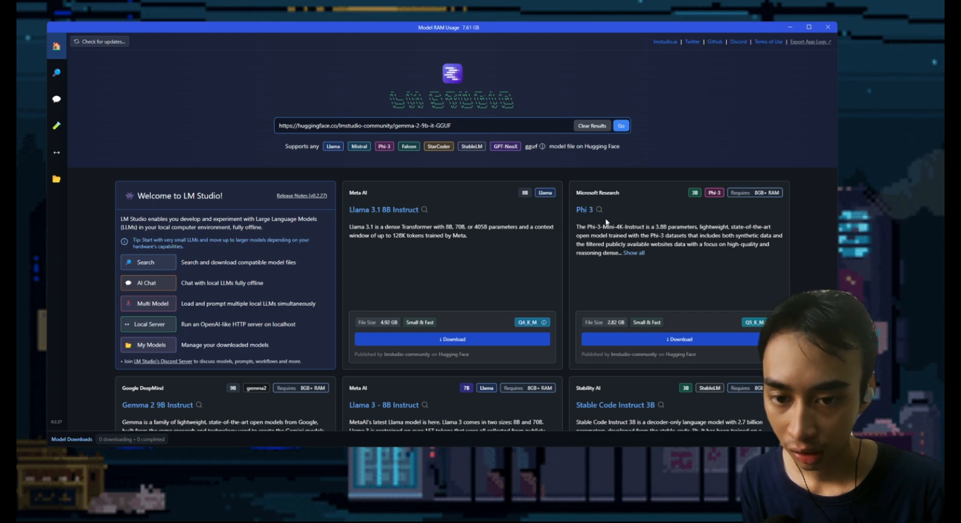
scroll(606, 221, "down", 3)
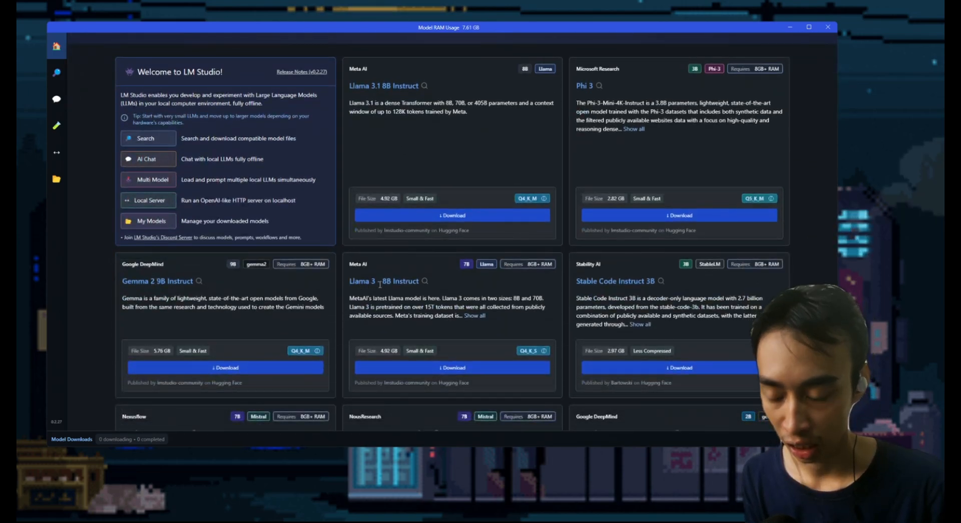
scroll(564, 294, "down", 12)
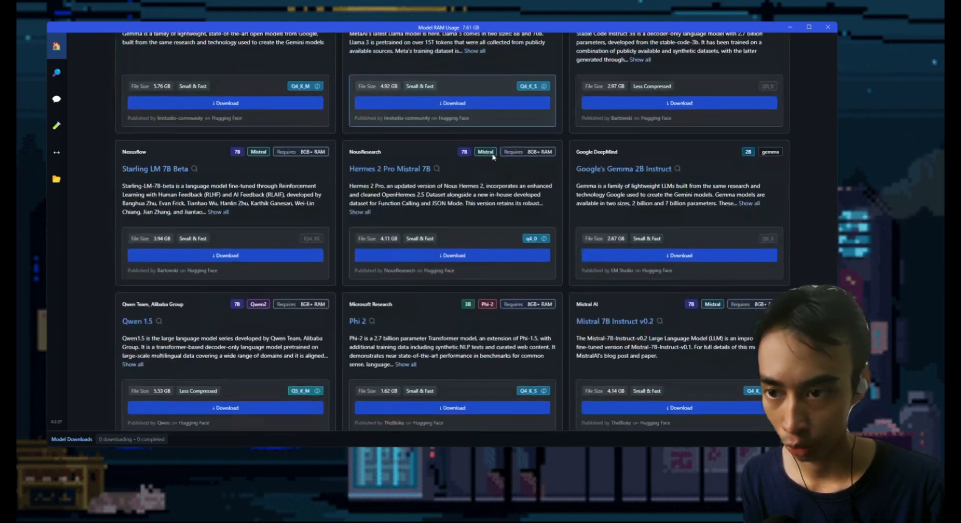
scroll(533, 189, "up", 12)
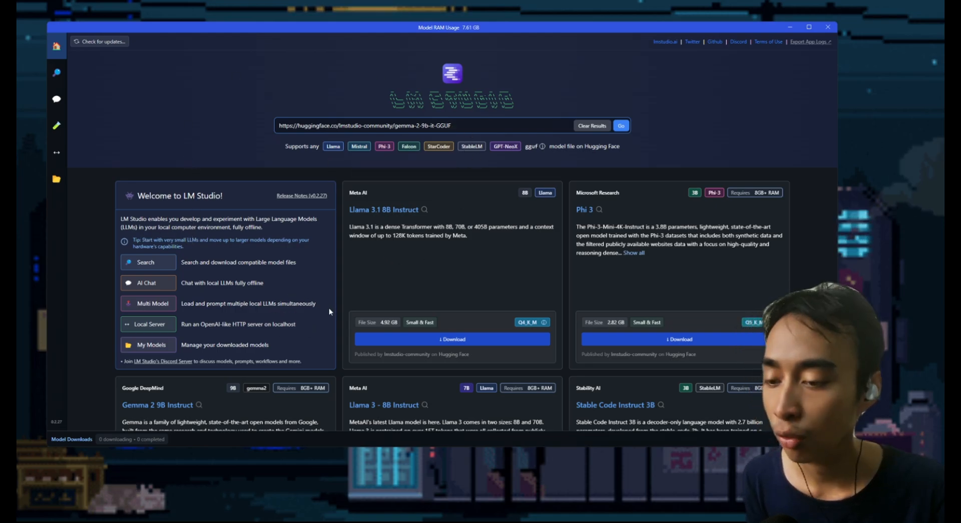
scroll(420, 224, "down", 2)
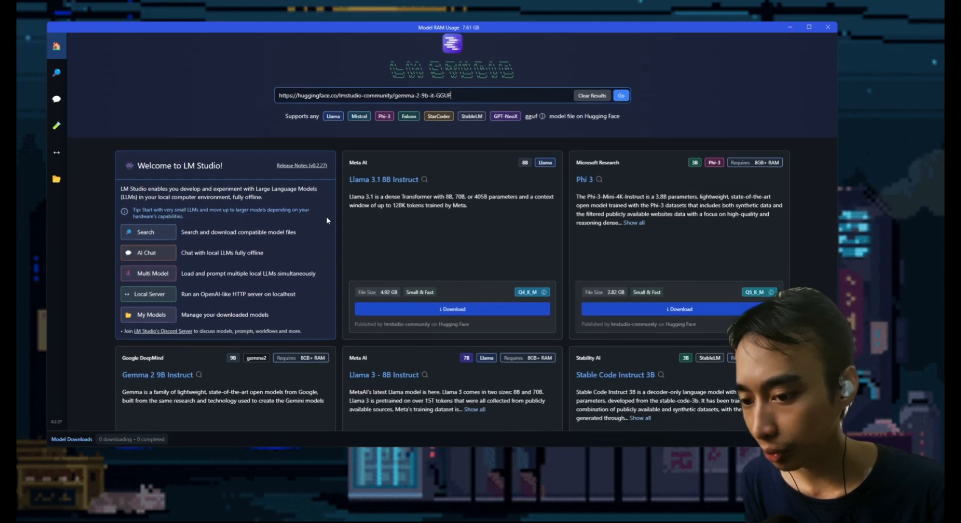
scroll(421, 223, "down", 1)
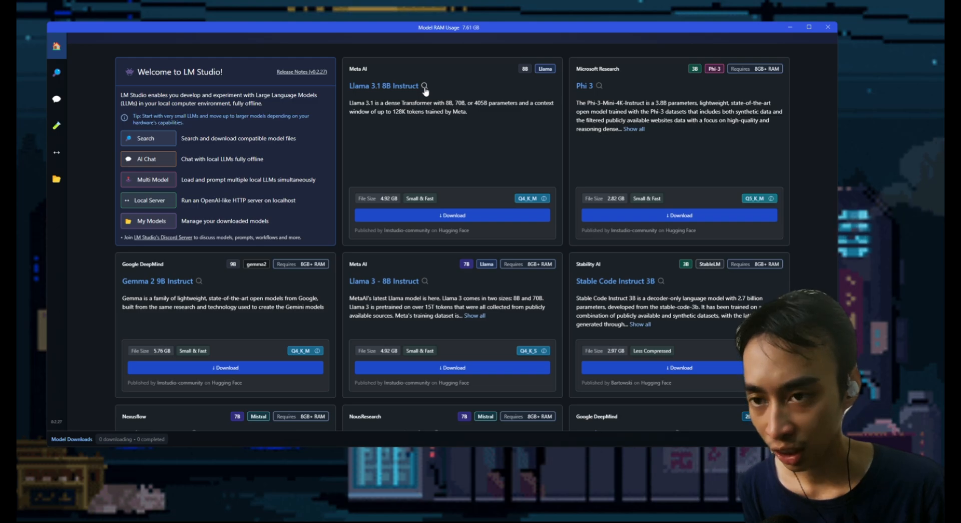
left_click(63, 74)
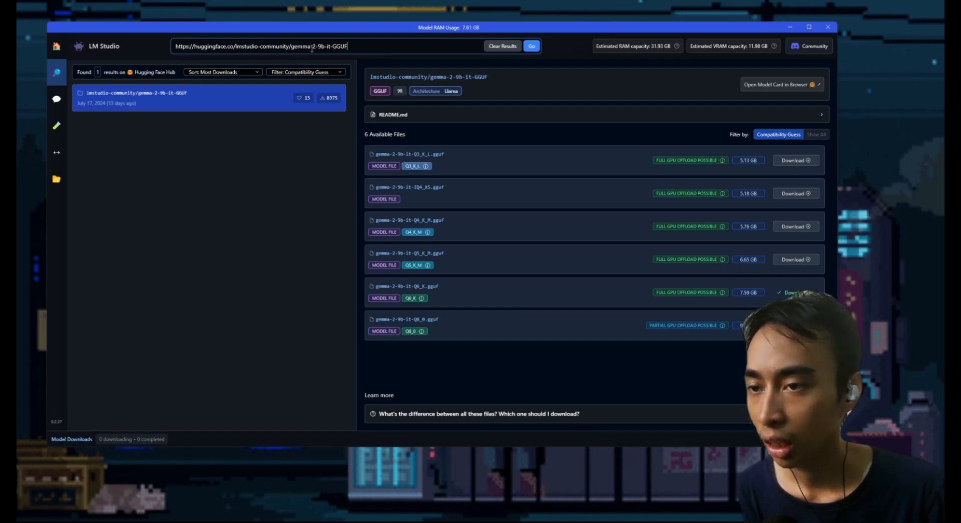
left_click(530, 46)
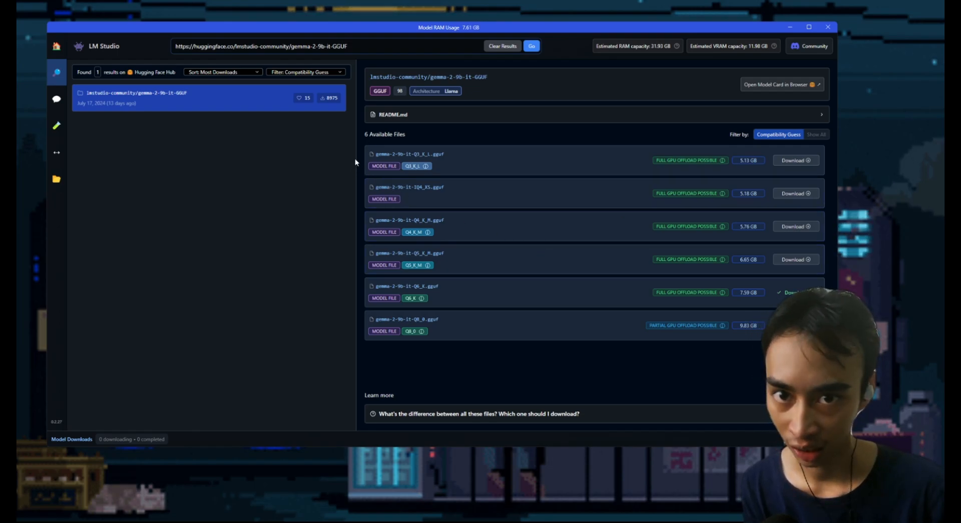
- Open the AI chat and load the lmstudio-community gemma 2 it 9B q6_k model
left_click(59, 102)
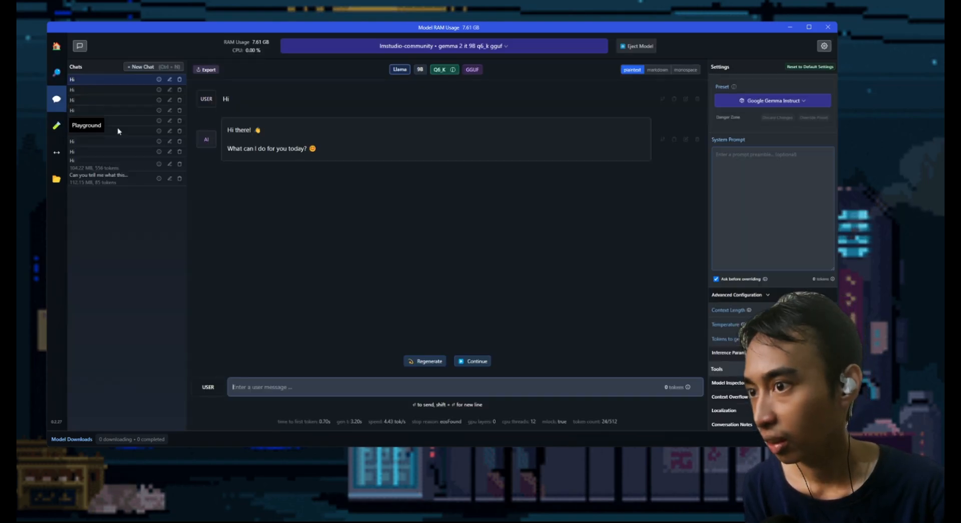
left_click(491, 46)
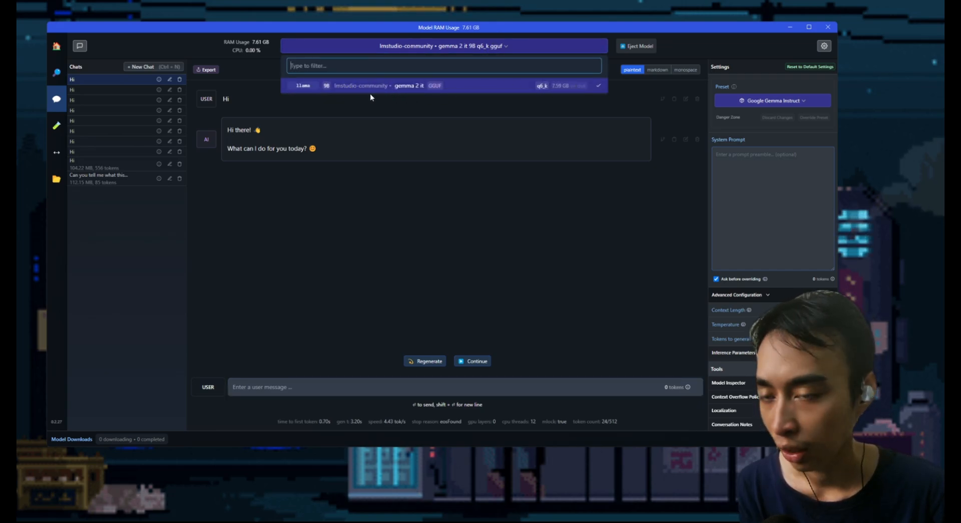
left_click(410, 86)
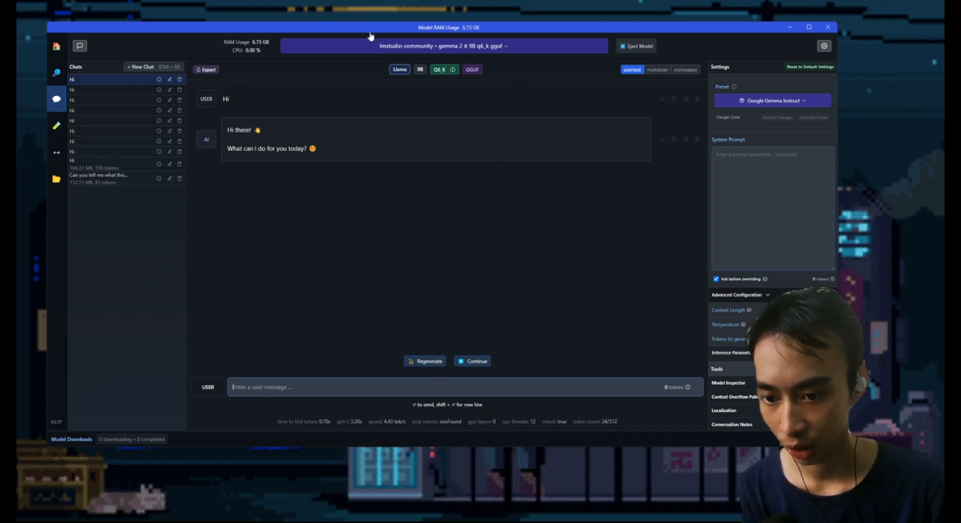
- Delete the existing user and AI messages from the current chat and send the message "Hi"
left_click(697, 140)
left_click(696, 99)
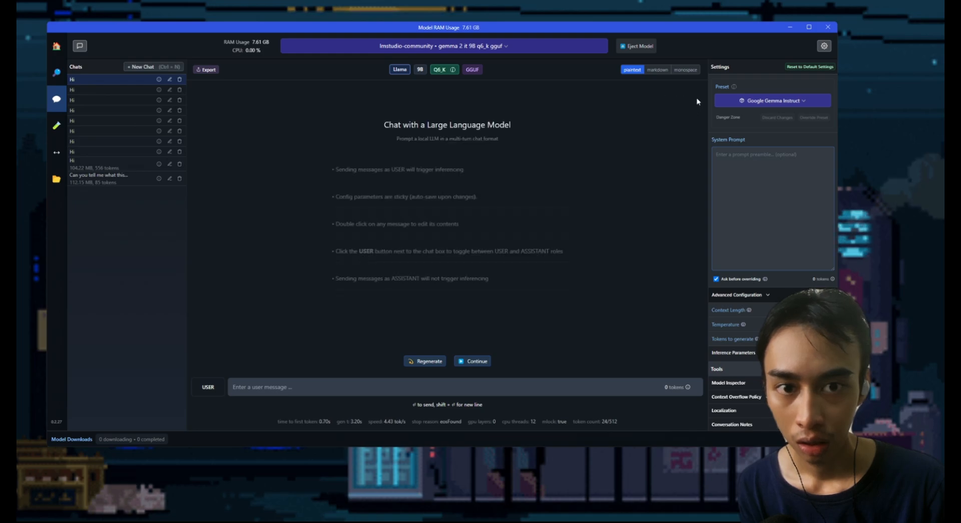
left_click(417, 386)
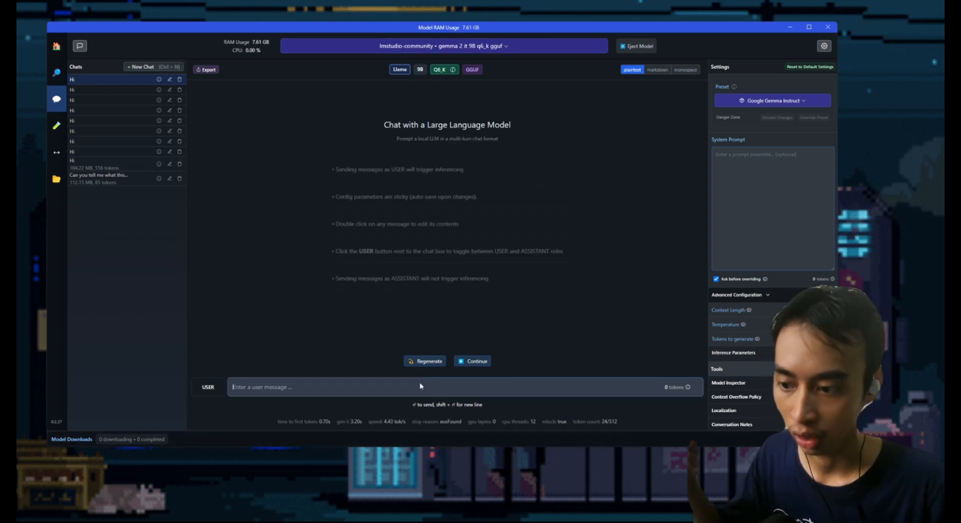
type("H")
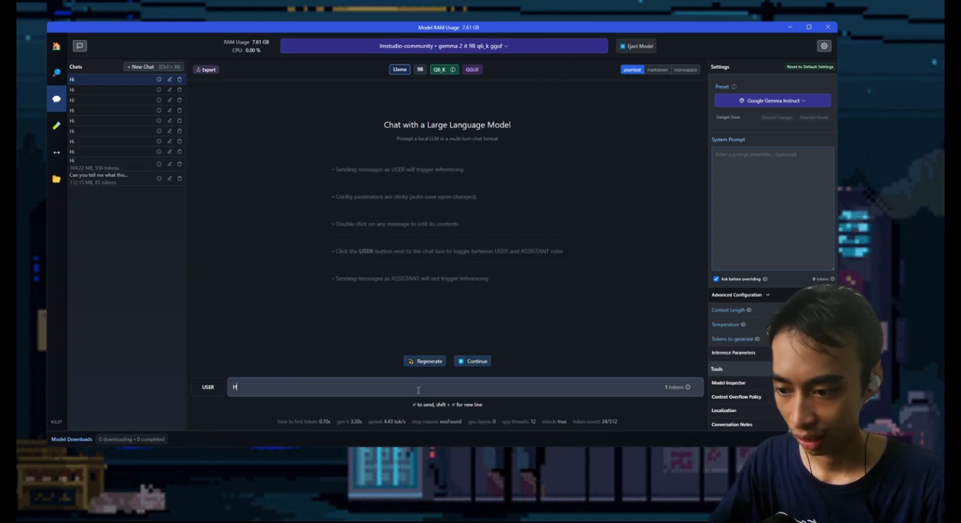
type("i")
key("Return")
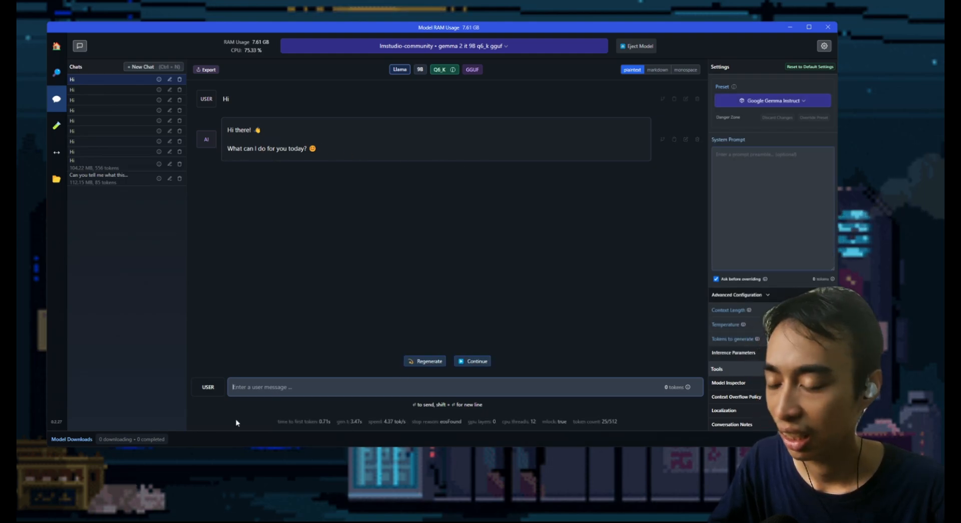
- Reply to the AI in the current chat with the message "Nothing I just check"
left_click(281, 387)
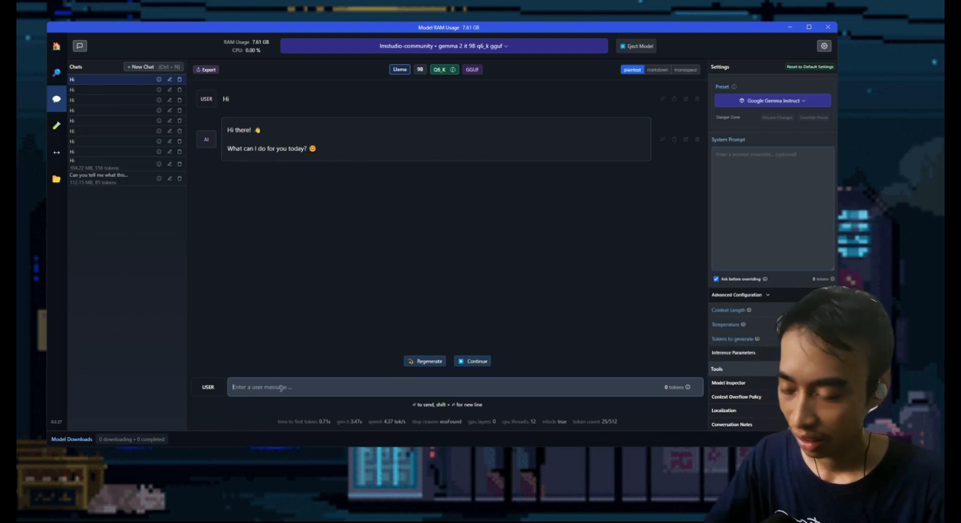
type("Nothing")
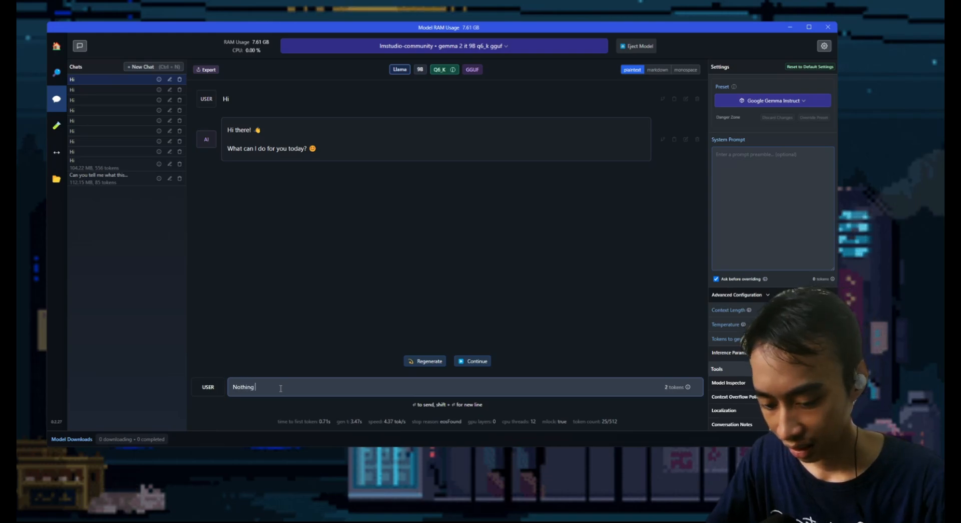
type(" I just check")
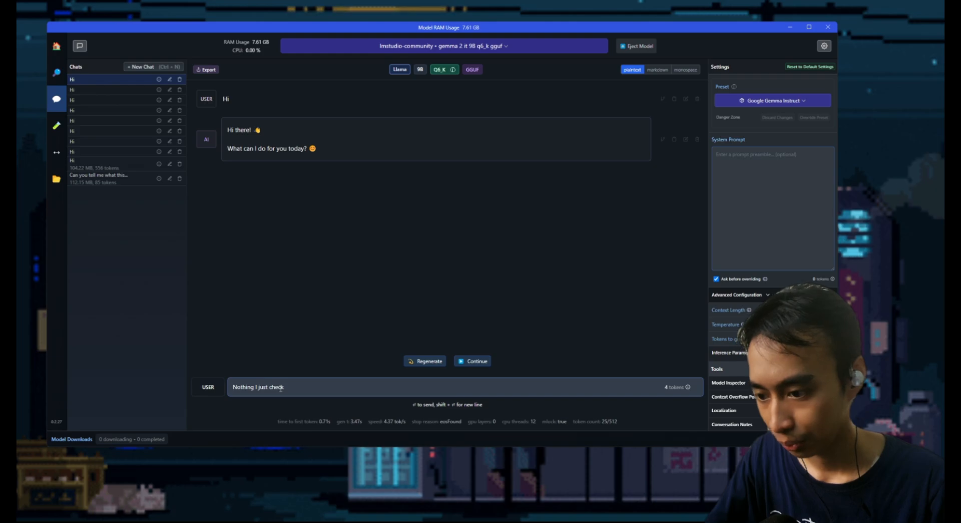
key("Return")
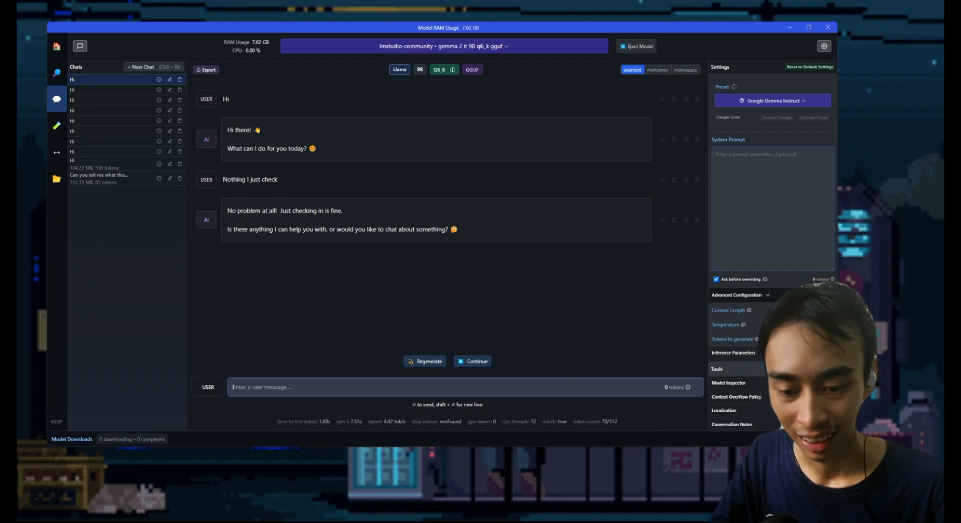
- Return to the LM Studio home page, then switch to the web browser and show the Hugging Face models list
left_click(57, 46)
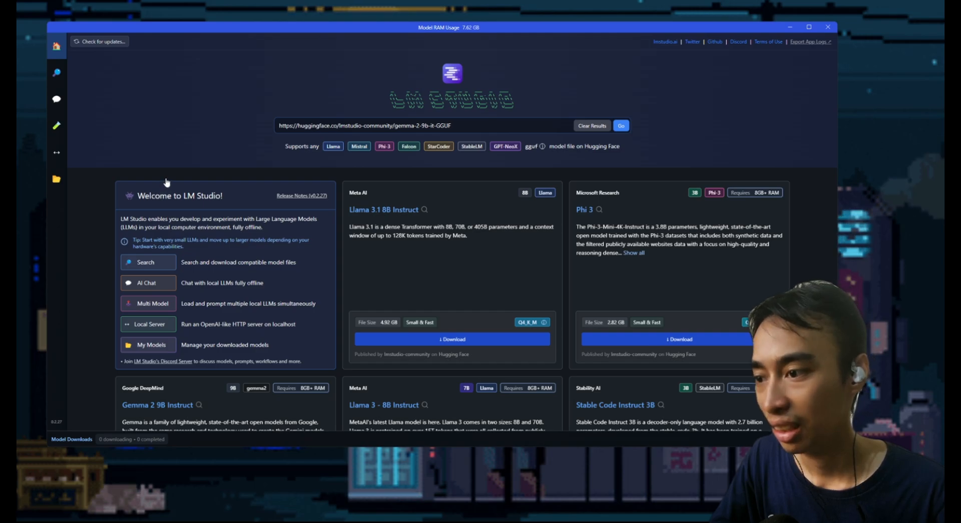
key("alt+Tab")
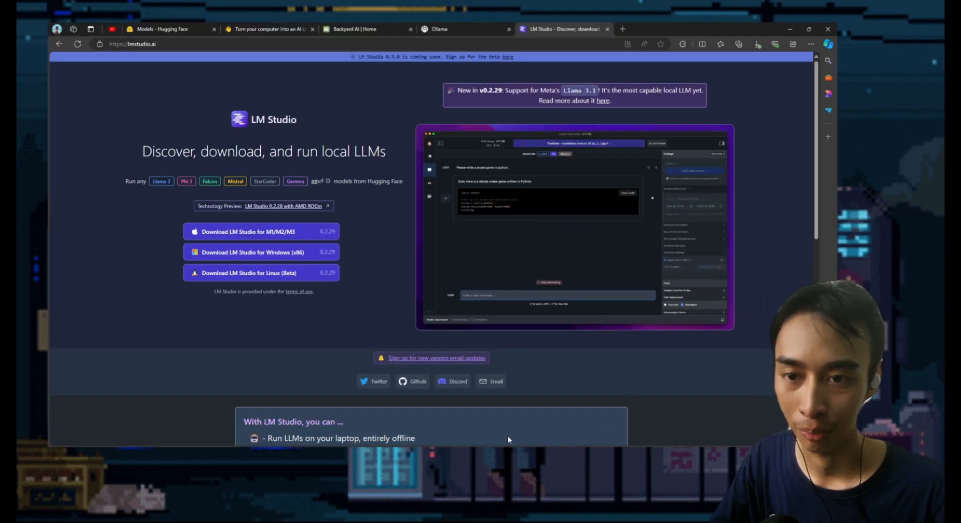
left_click(167, 30)
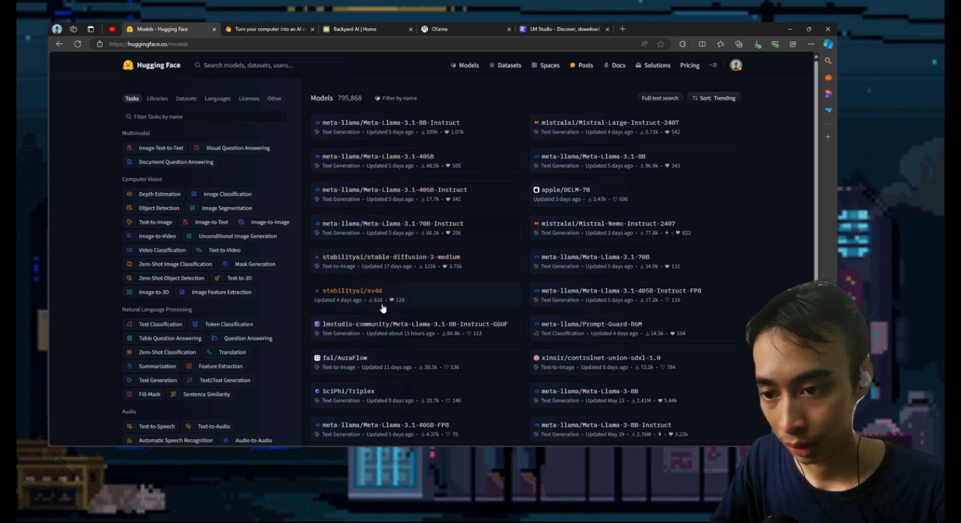
- Examine the repository files of meta-llama/Meta-Llama-3.1-8B-Instruct and return to the Hugging Face models list
left_click(408, 128)
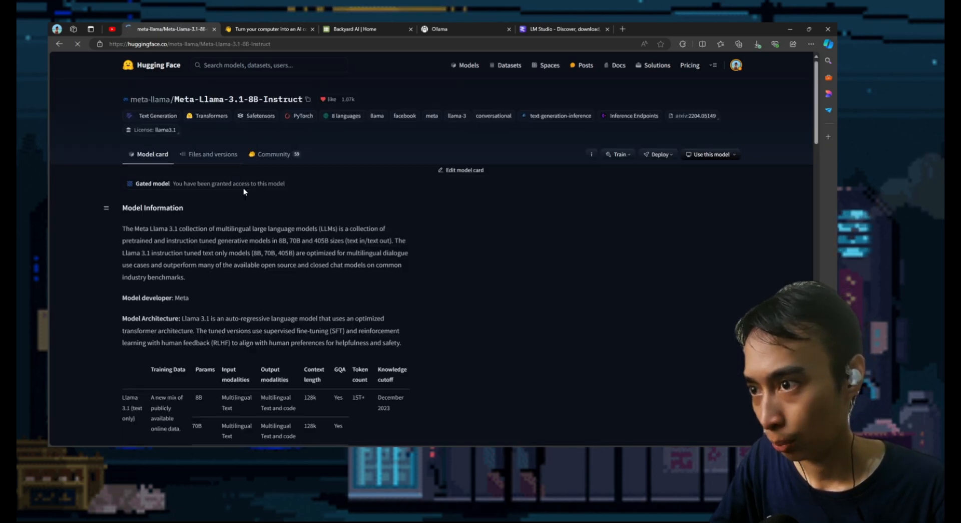
left_click(213, 155)
scroll(233, 291, "down", 1)
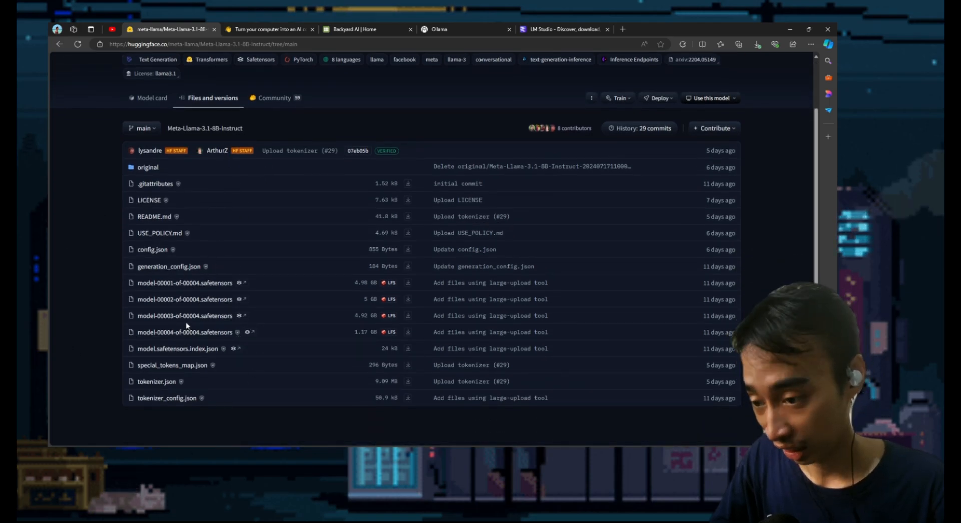
left_click(60, 44)
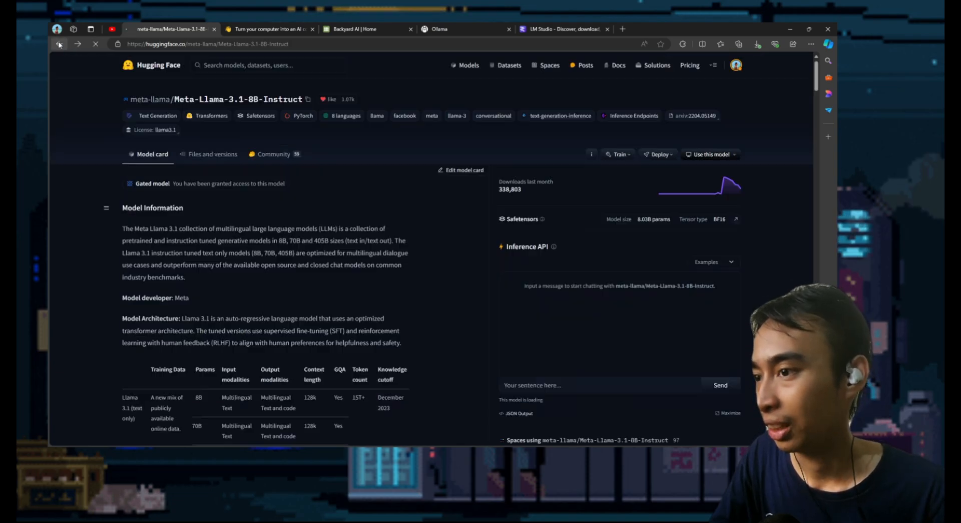
left_click(60, 43)
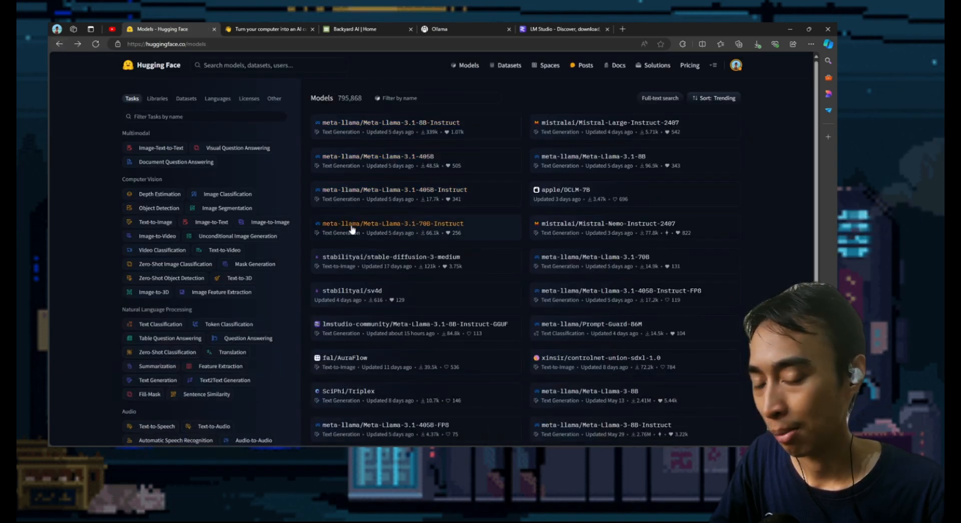